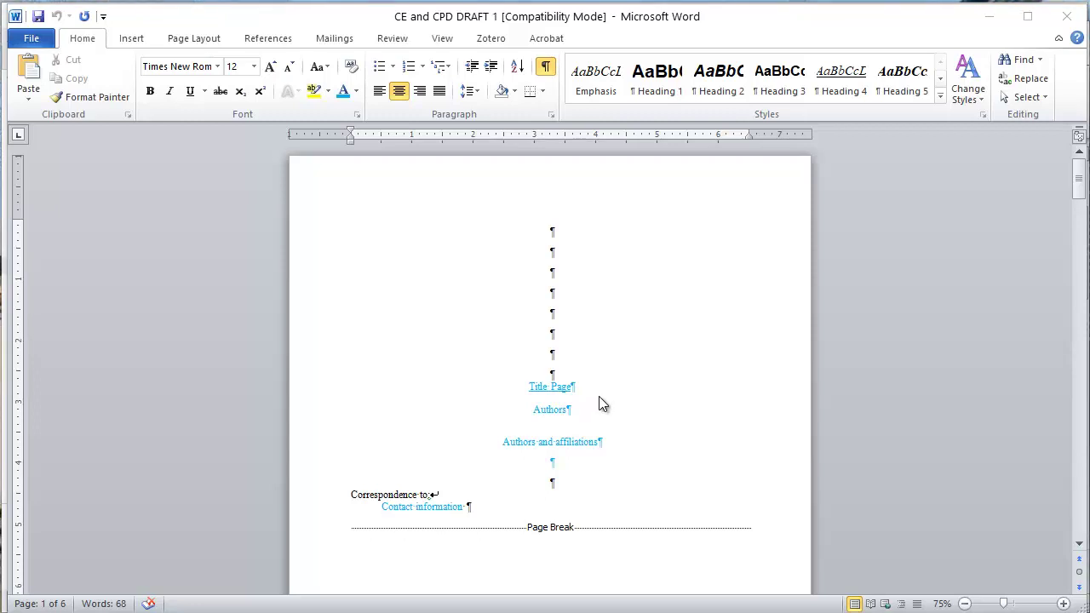
Color the Blinded Title Page heading blue, then scroll on to the Abstract page
scroll(659, 443, "down", 1)
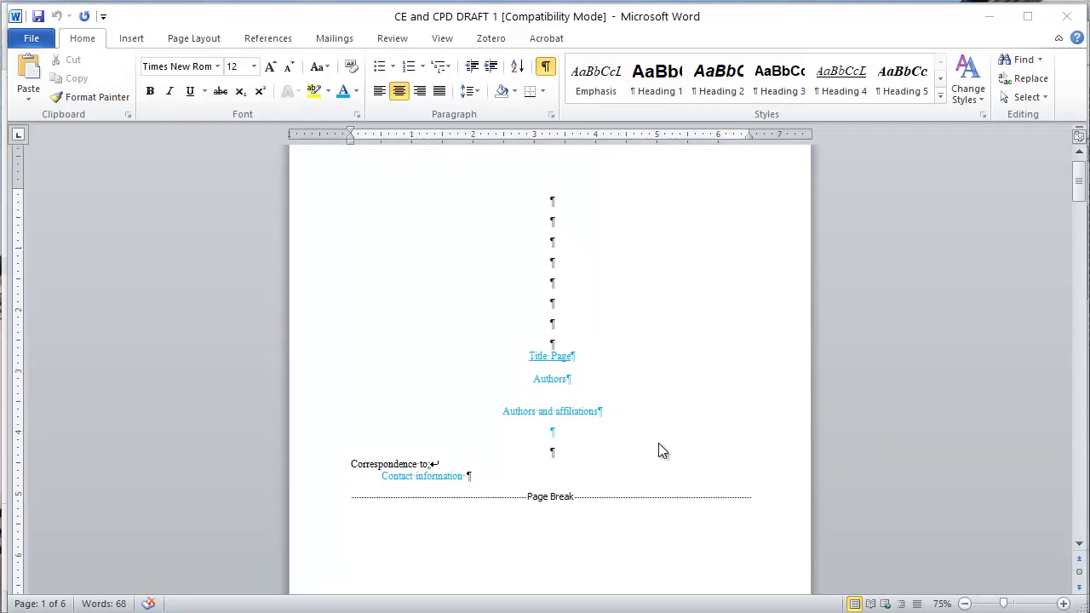
scroll(659, 443, "down", 1)
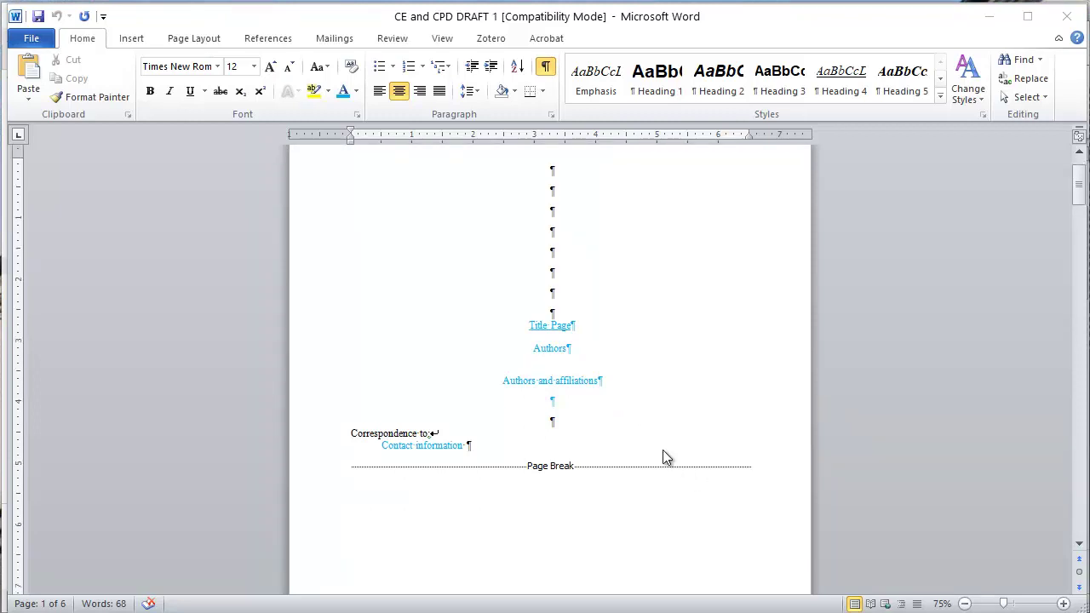
scroll(654, 435, "down", 3)
scroll(657, 434, "down", 14)
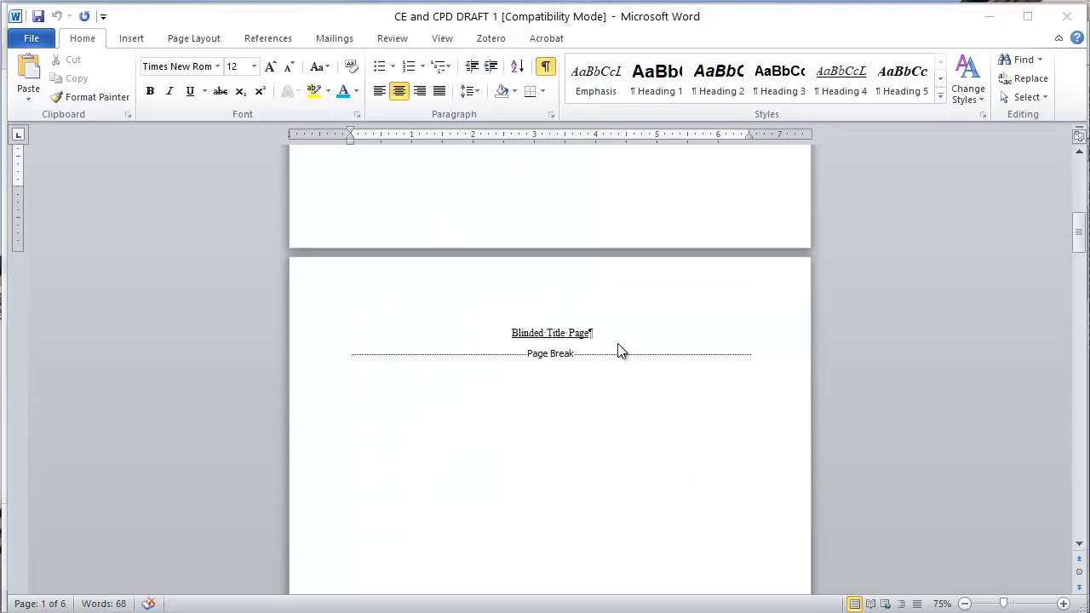
scroll(618, 343, "down", 4)
scroll(357, 263, "up", 3)
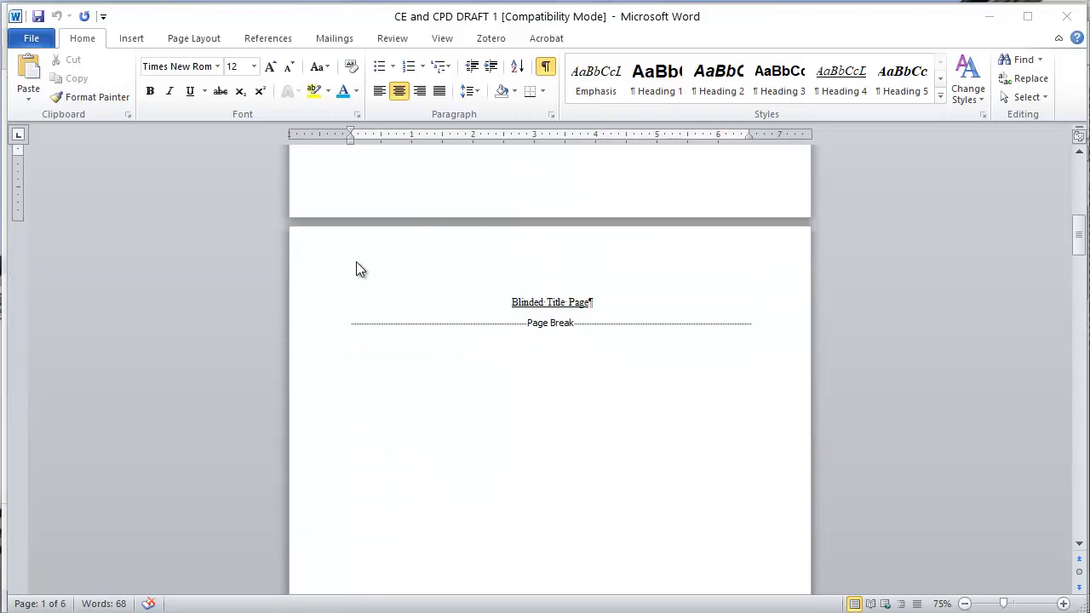
left_click(315, 312)
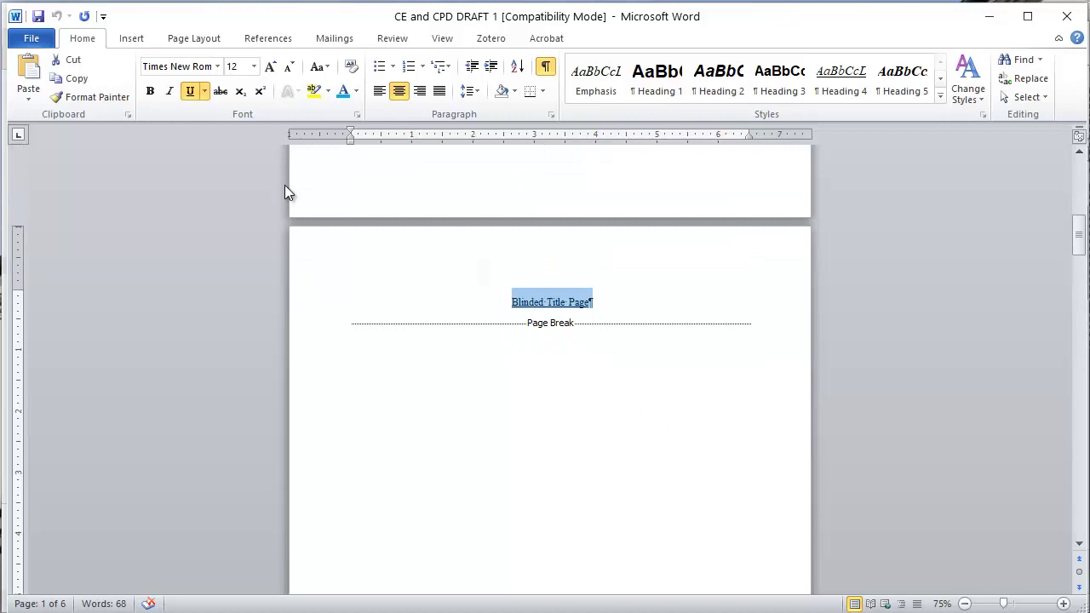
left_click(343, 94)
left_click(644, 307)
scroll(644, 315, "down", 14)
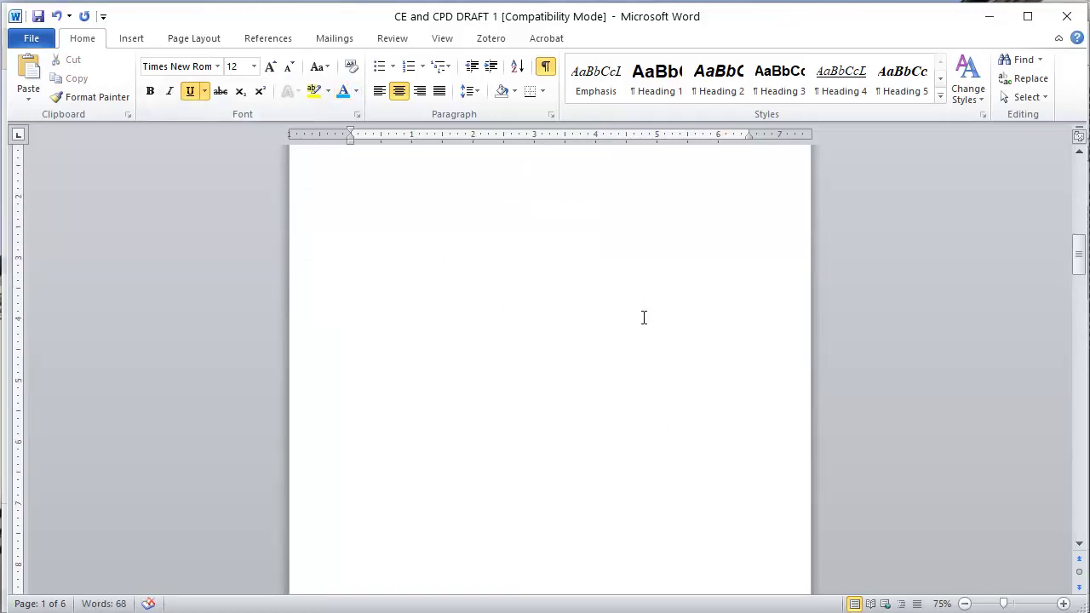
scroll(644, 322, "down", 8)
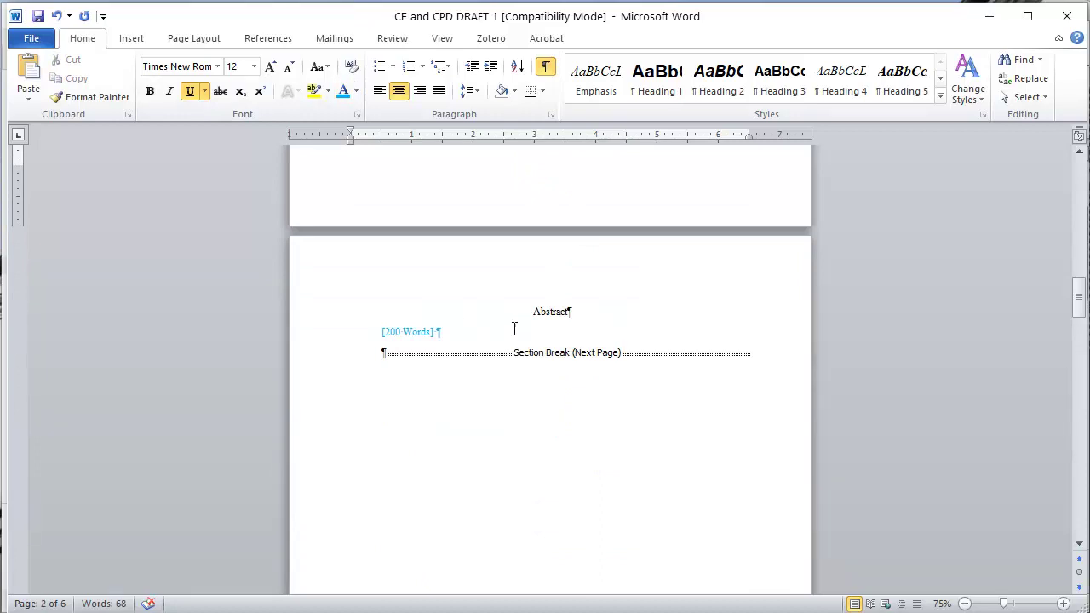
Scroll to the Introduction page and select the 'End with purpose or hypothesis' line
scroll(528, 325, "down", 20)
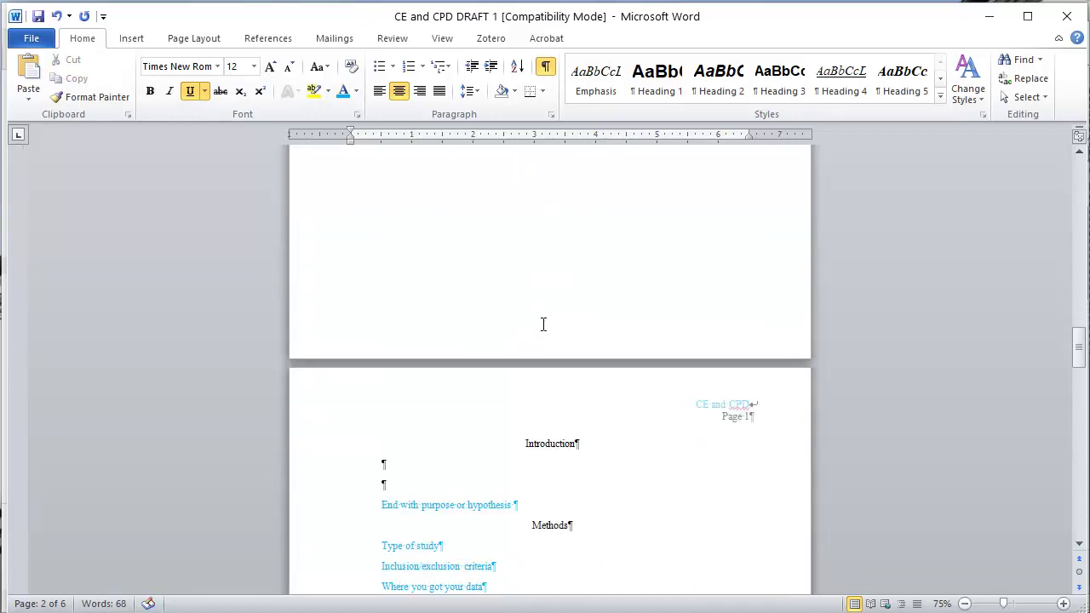
scroll(542, 325, "down", 2)
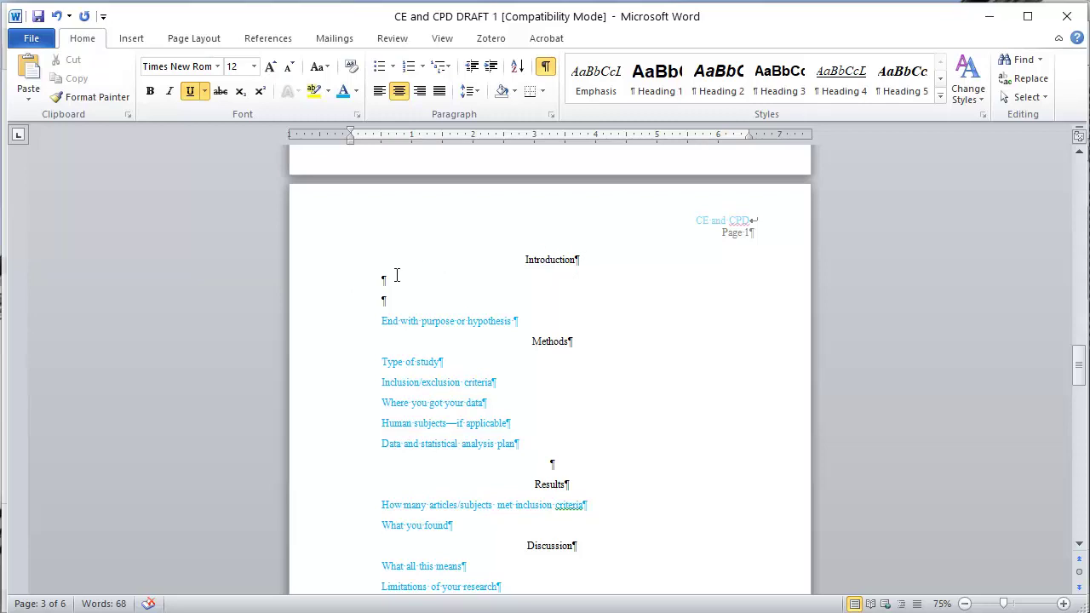
left_click(326, 329)
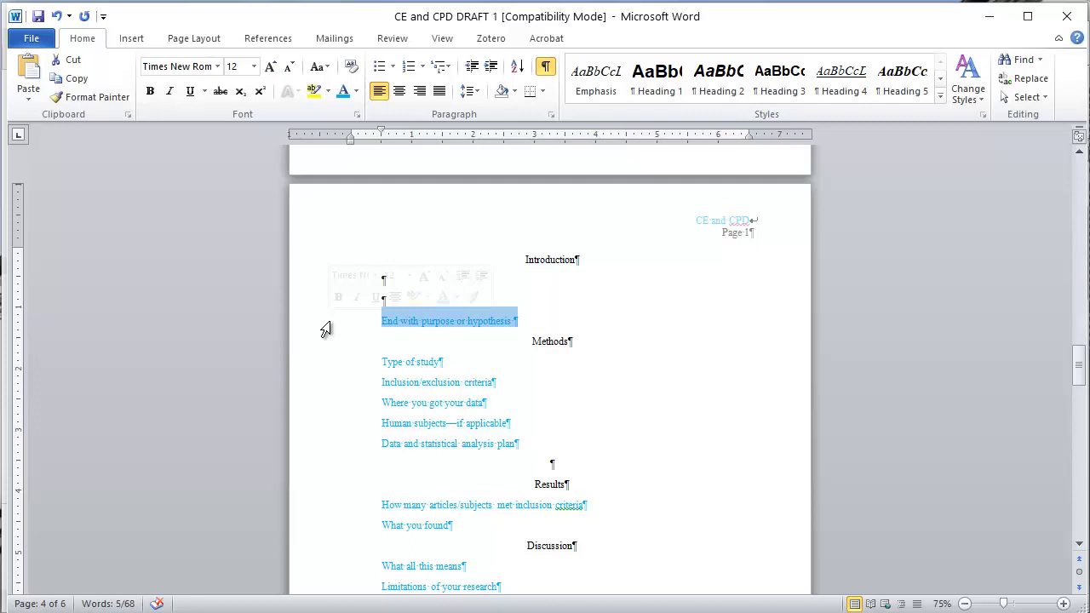
left_click(587, 324)
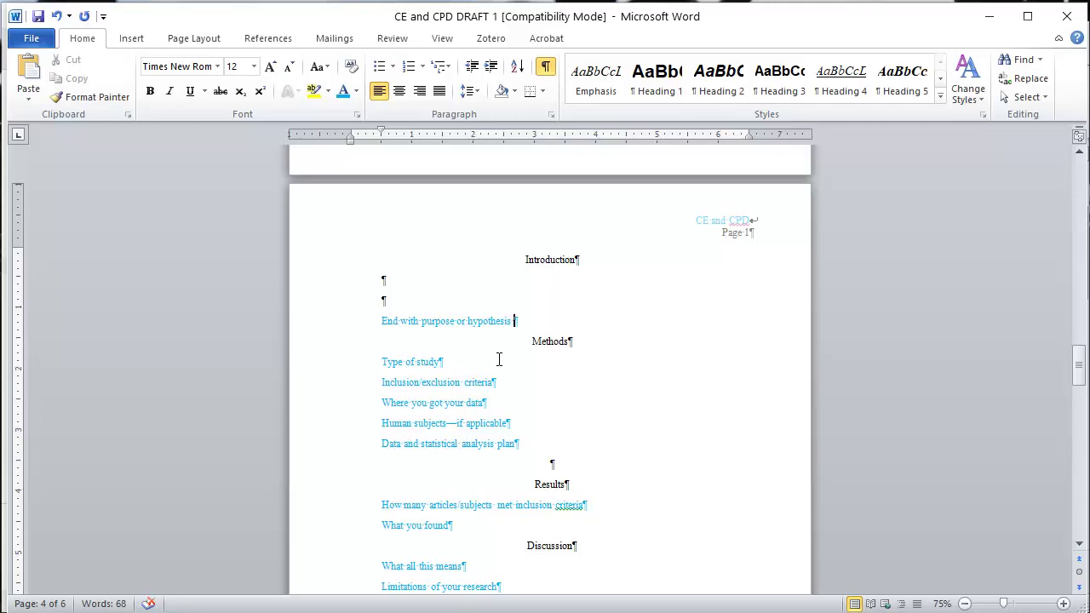
Retype 'criteria' in the inclusion criteria line and add an empty line below What you found
left_click(606, 504)
double_click(570, 506)
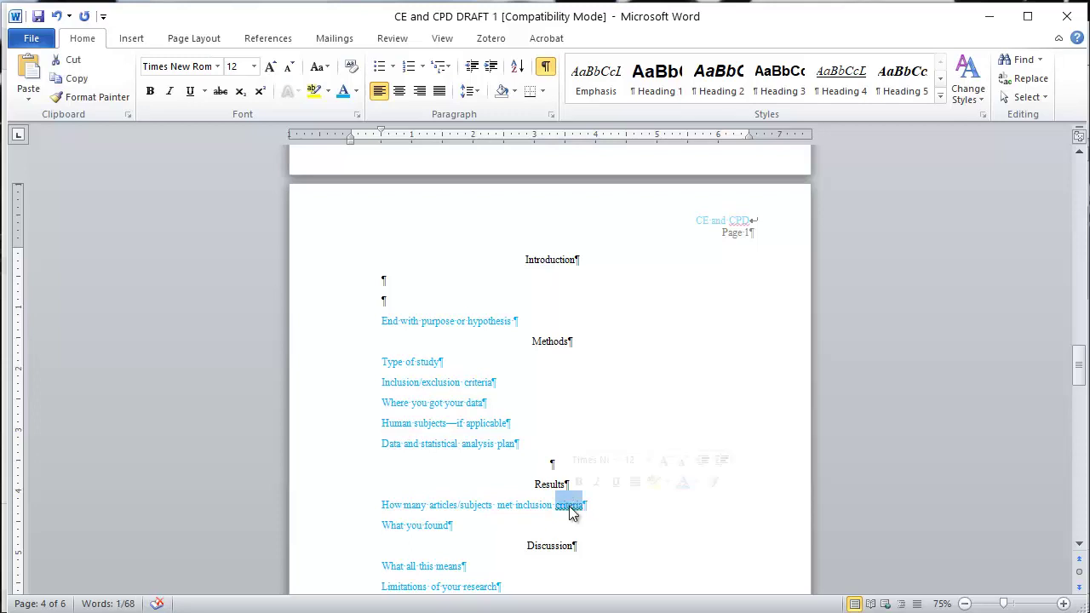
type("crit")
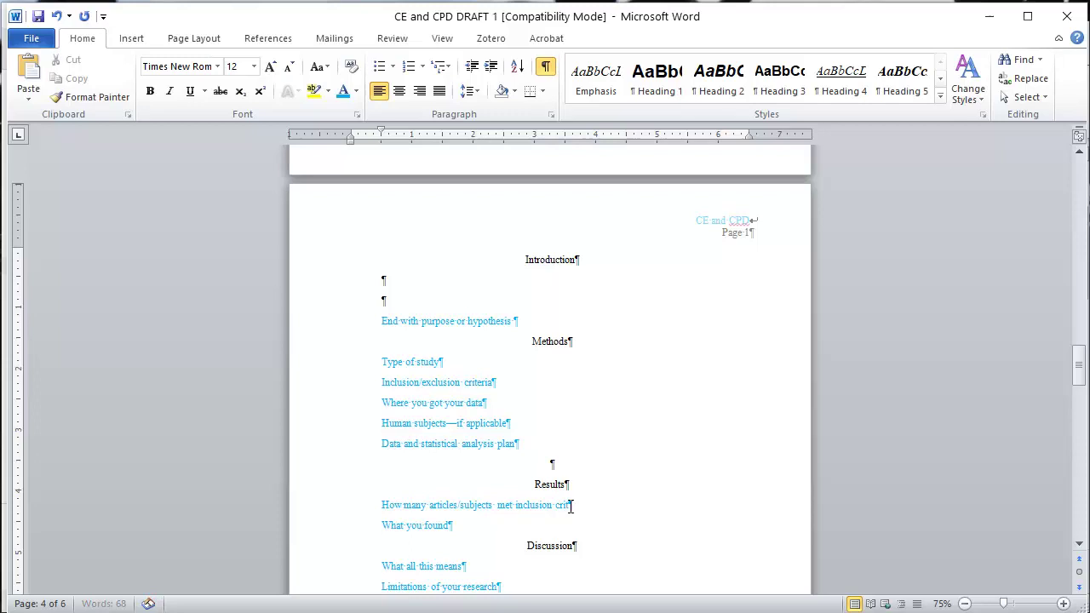
type("eria")
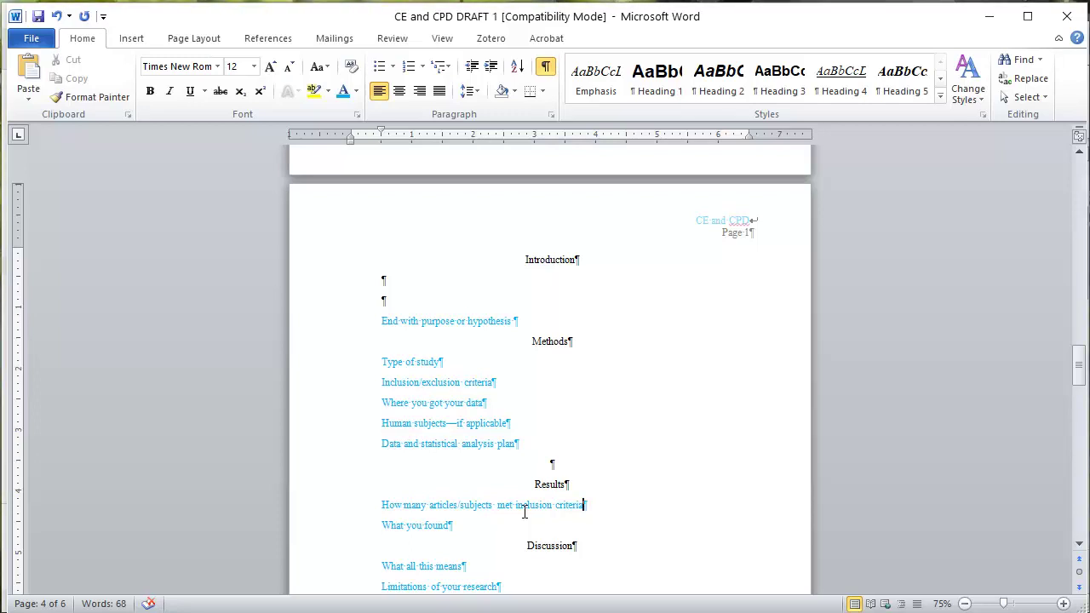
left_click(492, 526)
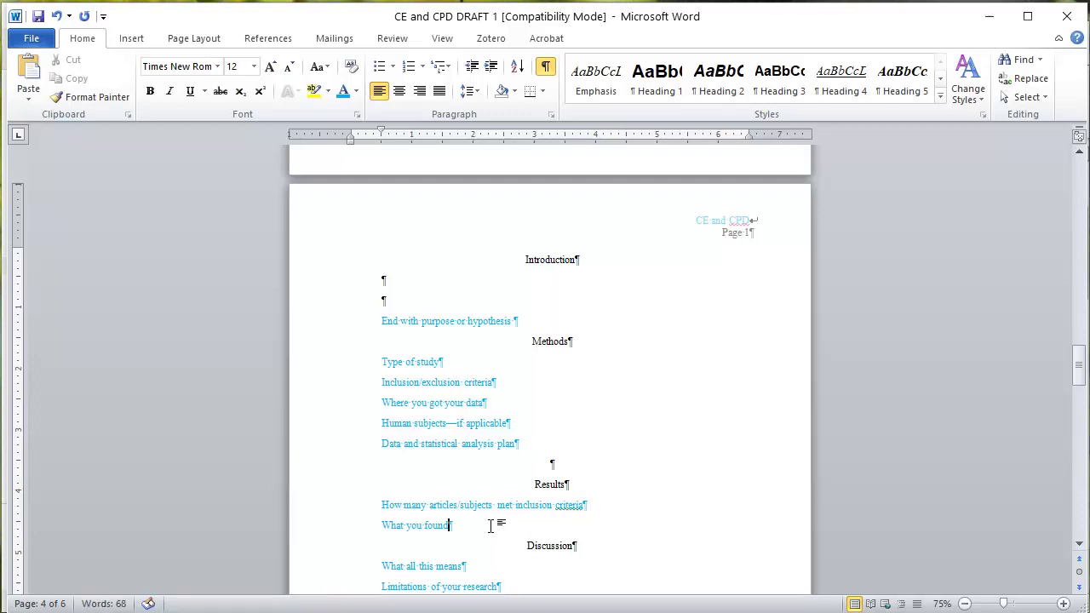
key("Return")
Type Theme 1, Theme2 and Theme3 on separate lines under What you found
type("Theme 1")
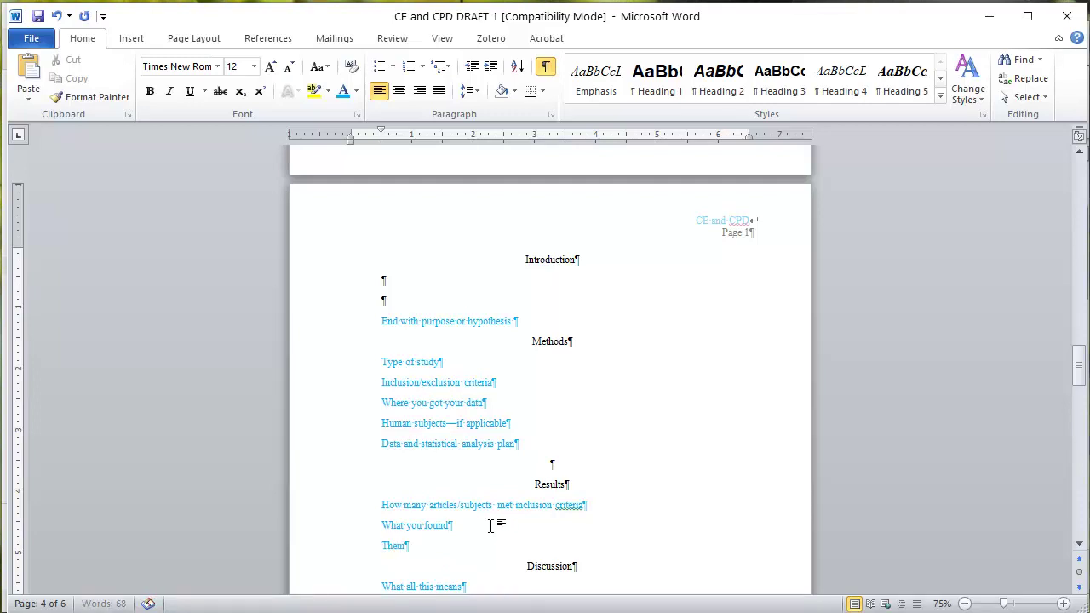
key("Return")
type("Theme2")
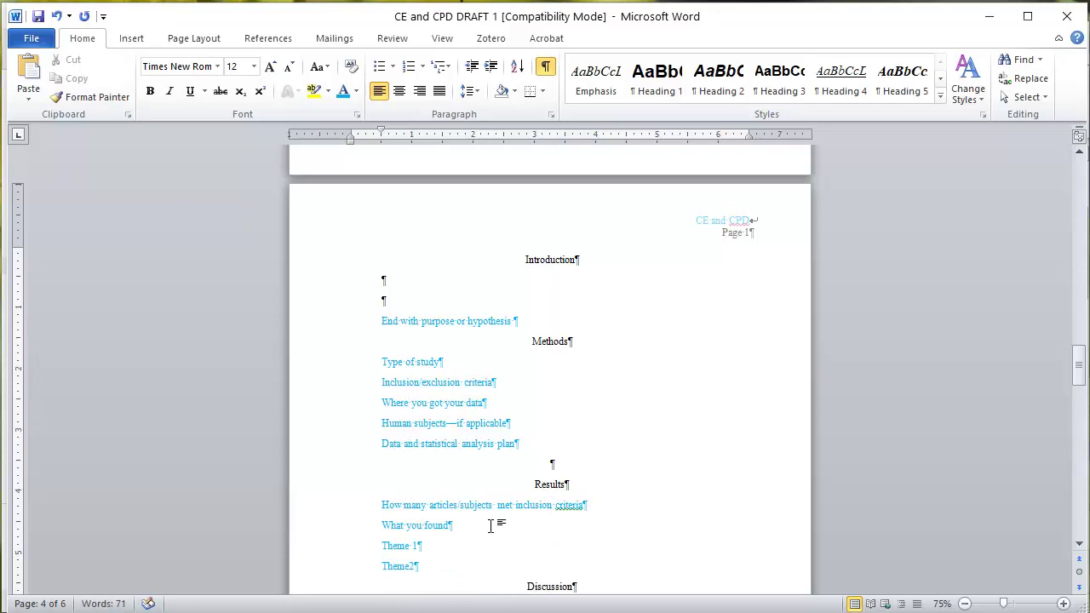
key("Return")
type("Theme3")
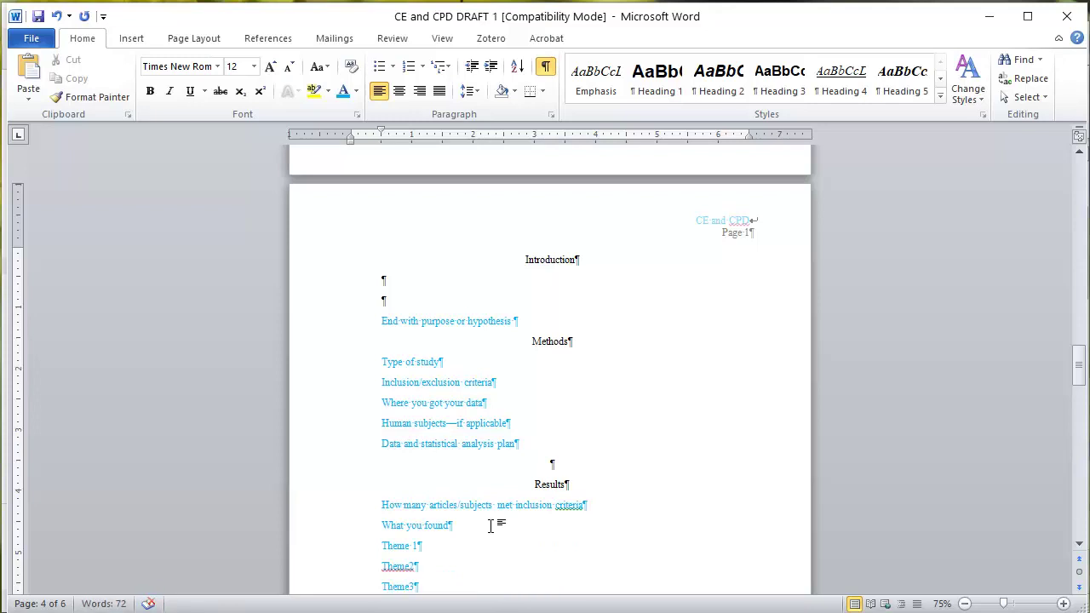
key("Return")
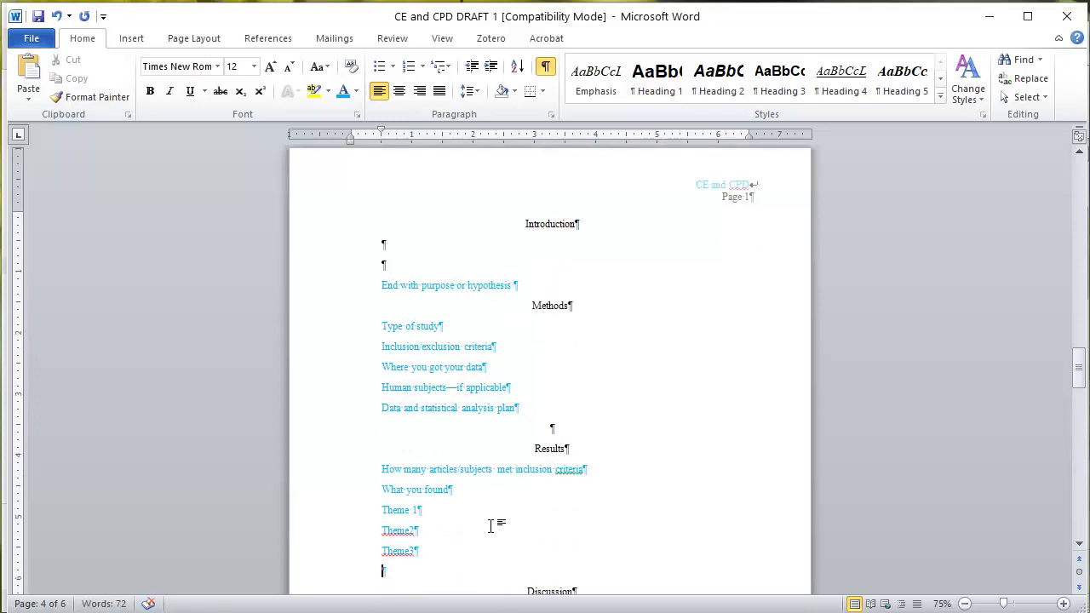
Fix the missing spaces in Theme 2 and Theme 3, then select all three theme lines
left_click(410, 531)
left_click(412, 551)
left_click_drag(384, 509, 437, 546)
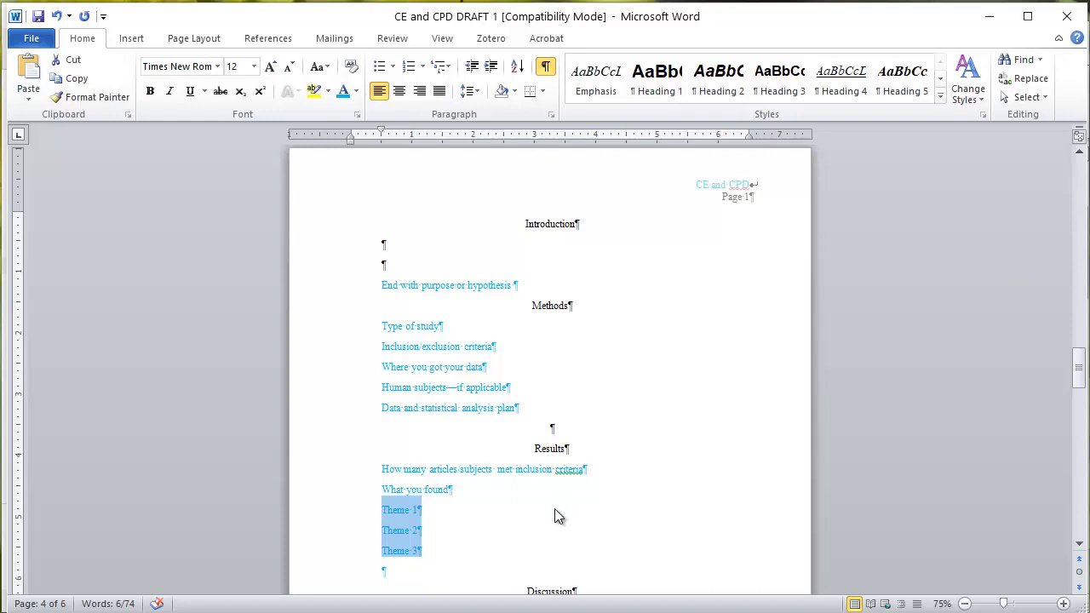
left_click(555, 511)
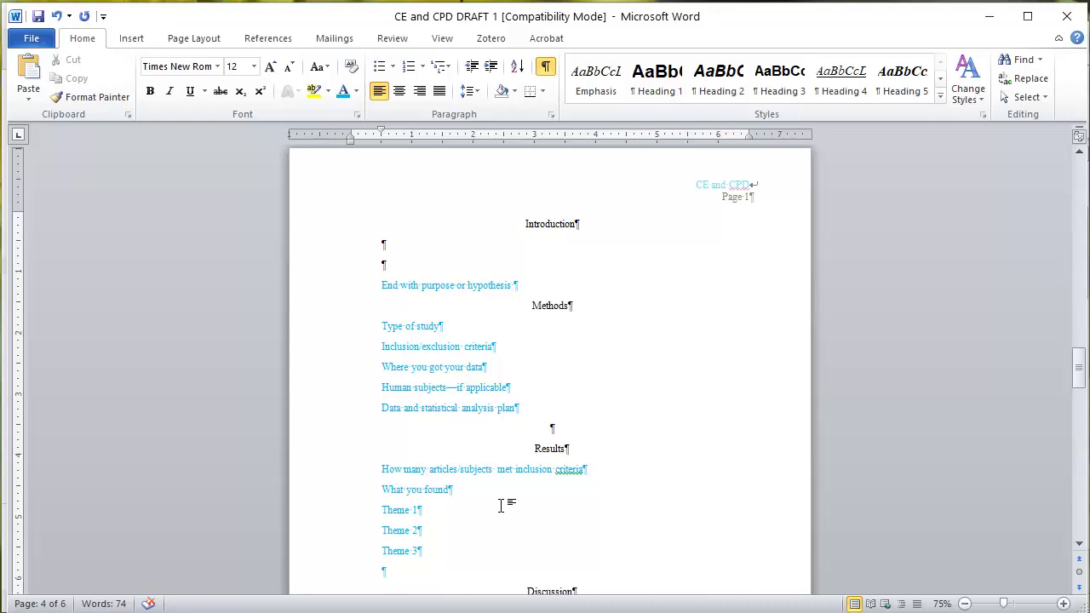
scroll(607, 542, "down", 2)
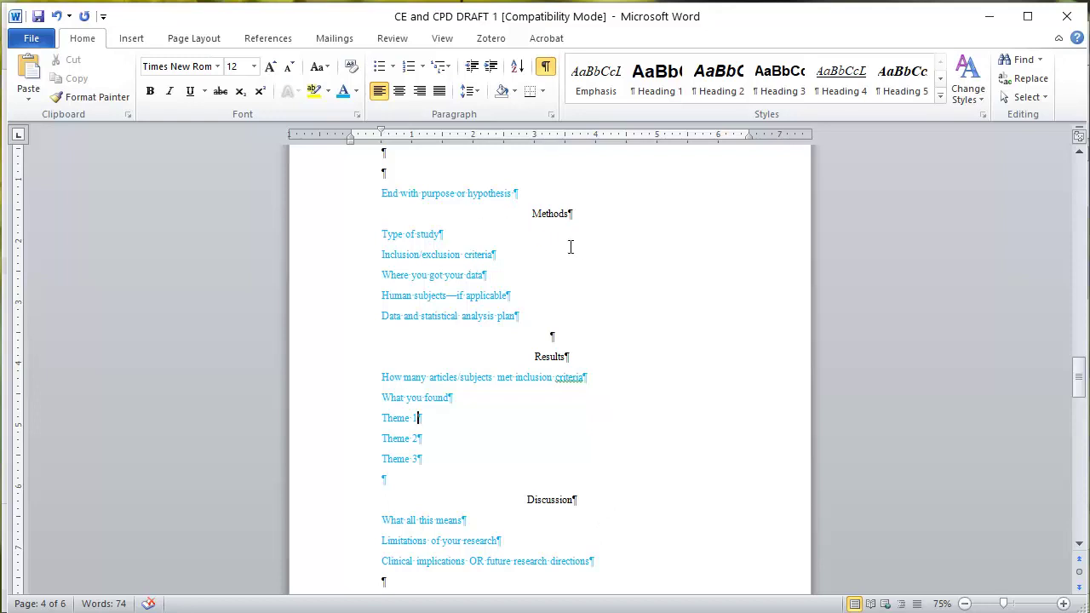
left_click_drag(336, 226, 356, 317)
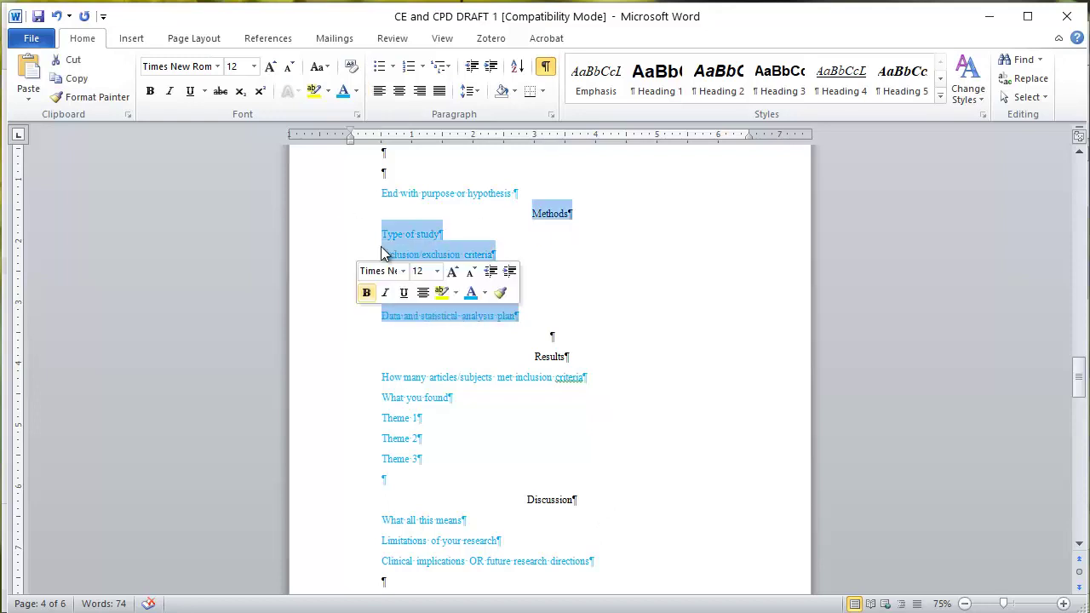
scroll(530, 328, "up", 2)
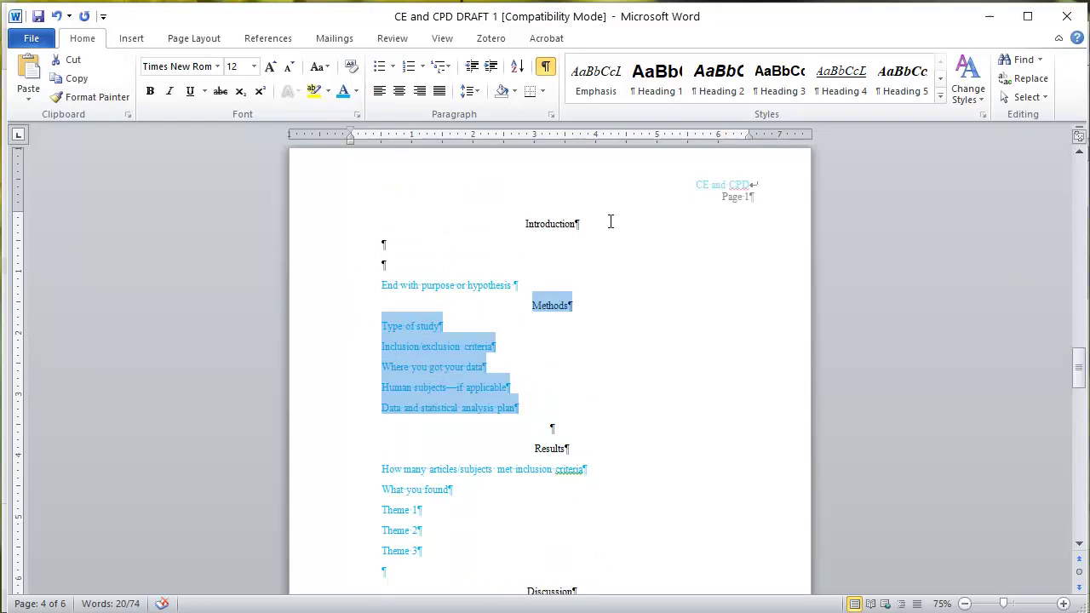
scroll(620, 447, "down", 2)
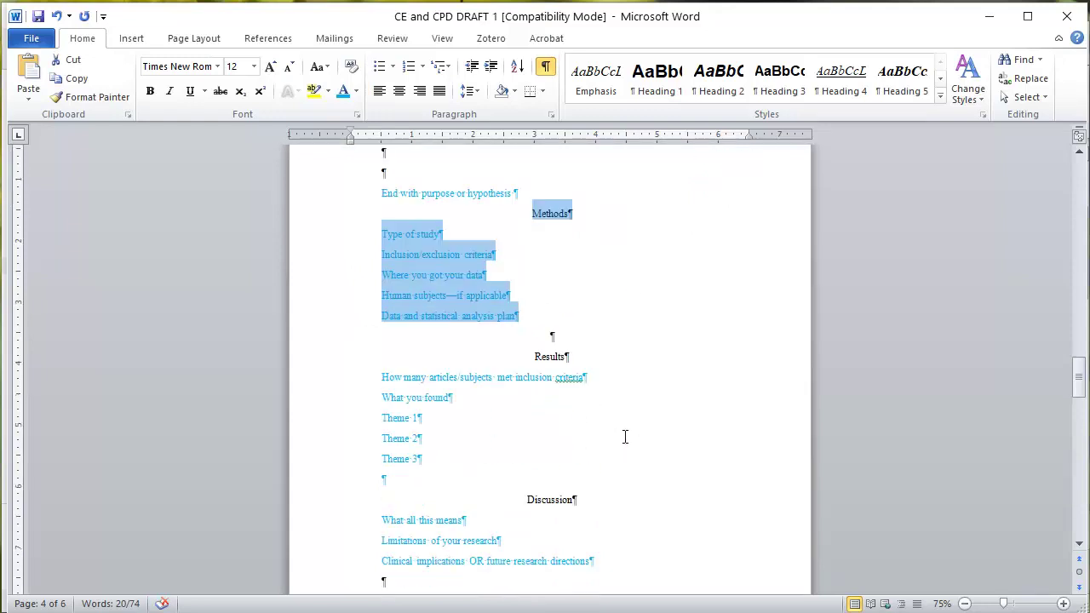
left_click(617, 500)
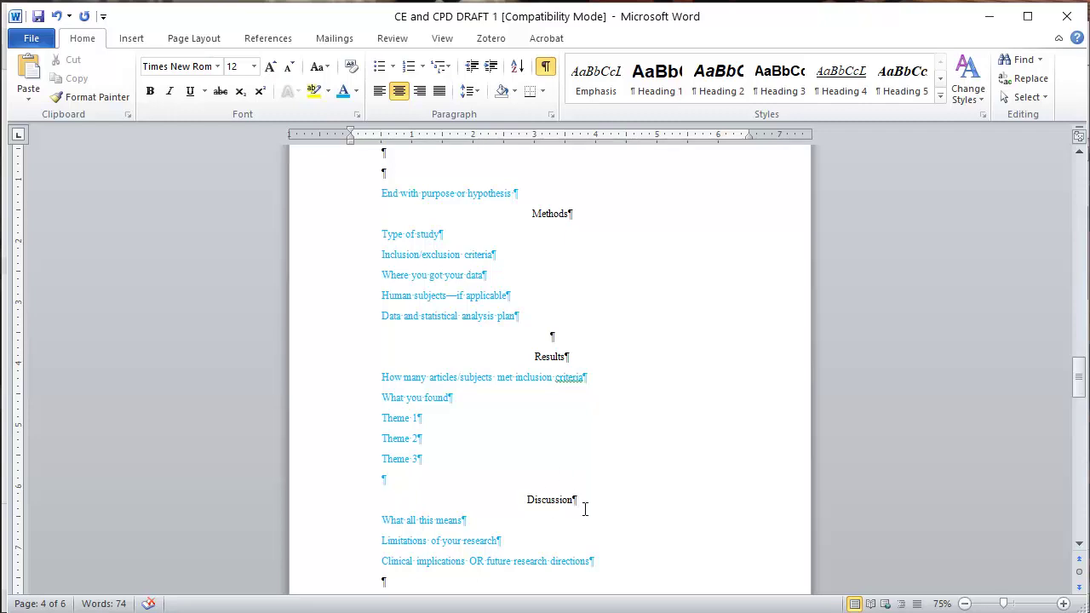
scroll(720, 514, "up", 10)
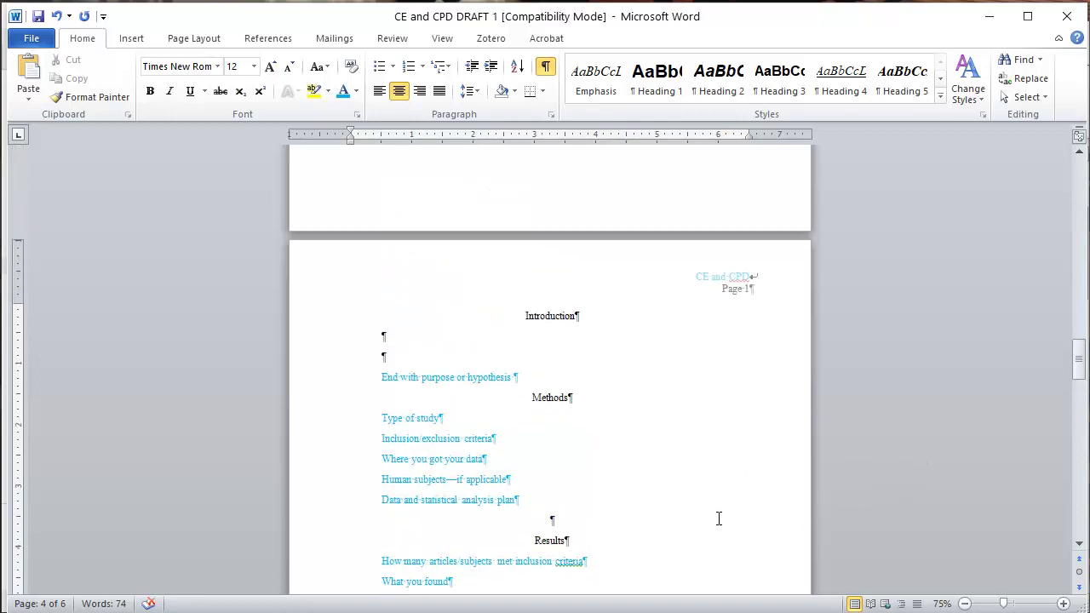
scroll(714, 514, "down", 3)
left_click_drag(281, 379, 308, 438)
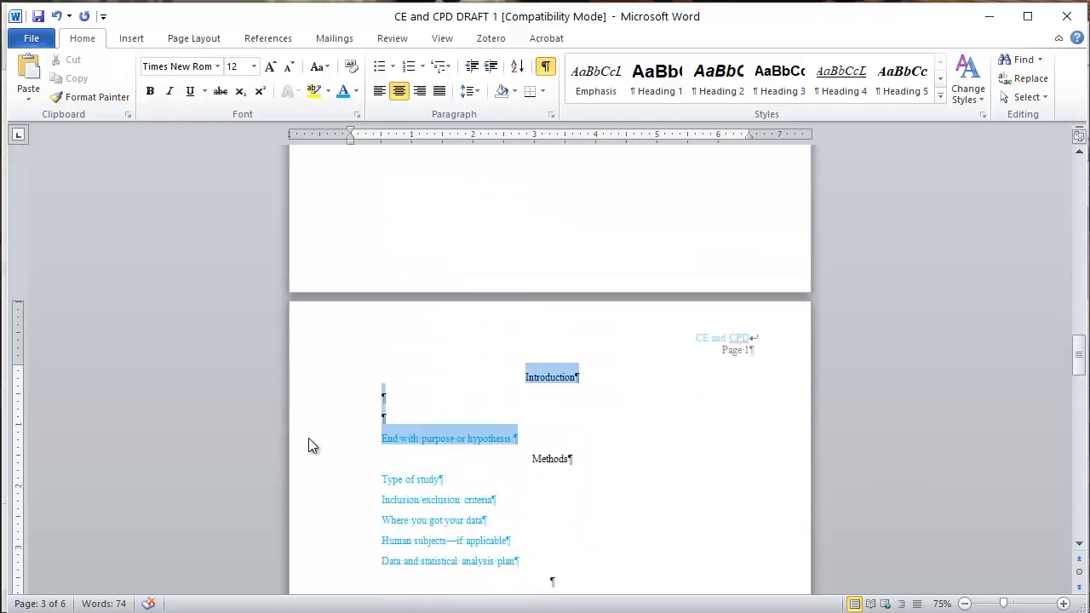
left_click(538, 396)
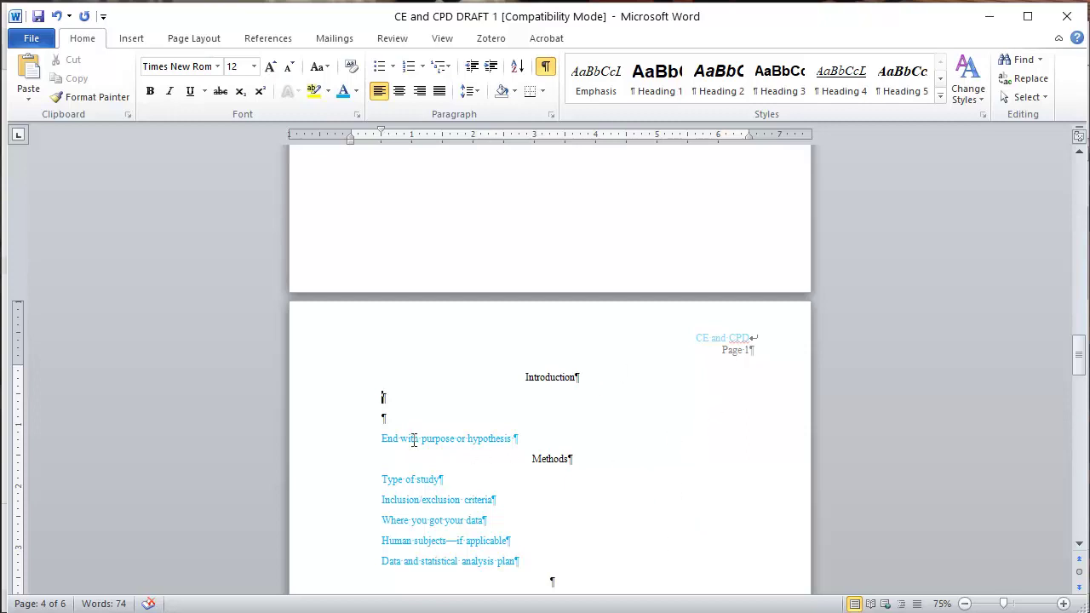
left_click(333, 442)
scroll(584, 445, "down", 1)
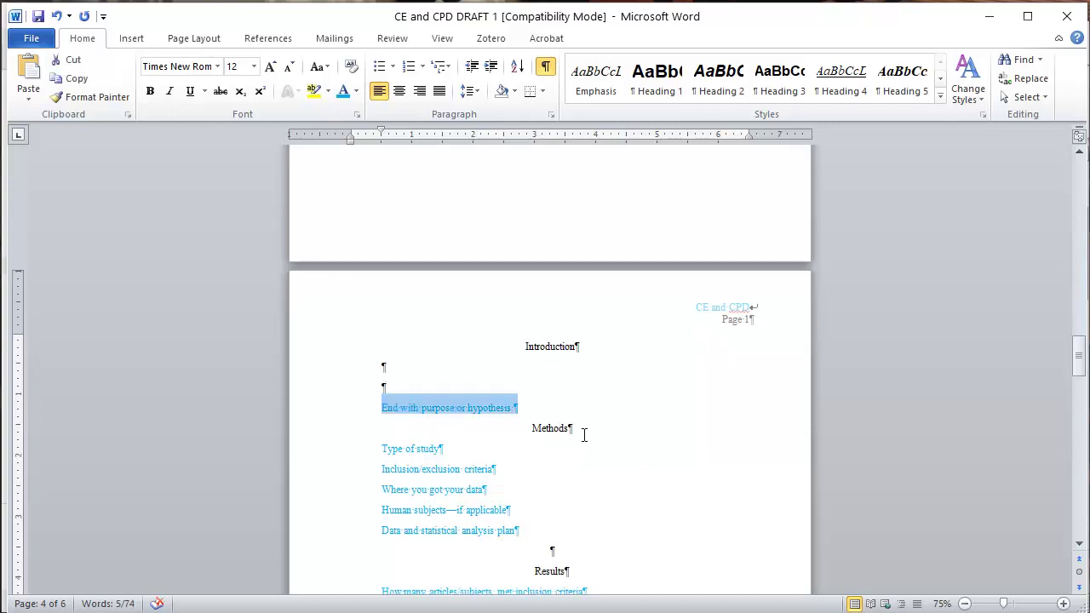
scroll(585, 408, "down", 9)
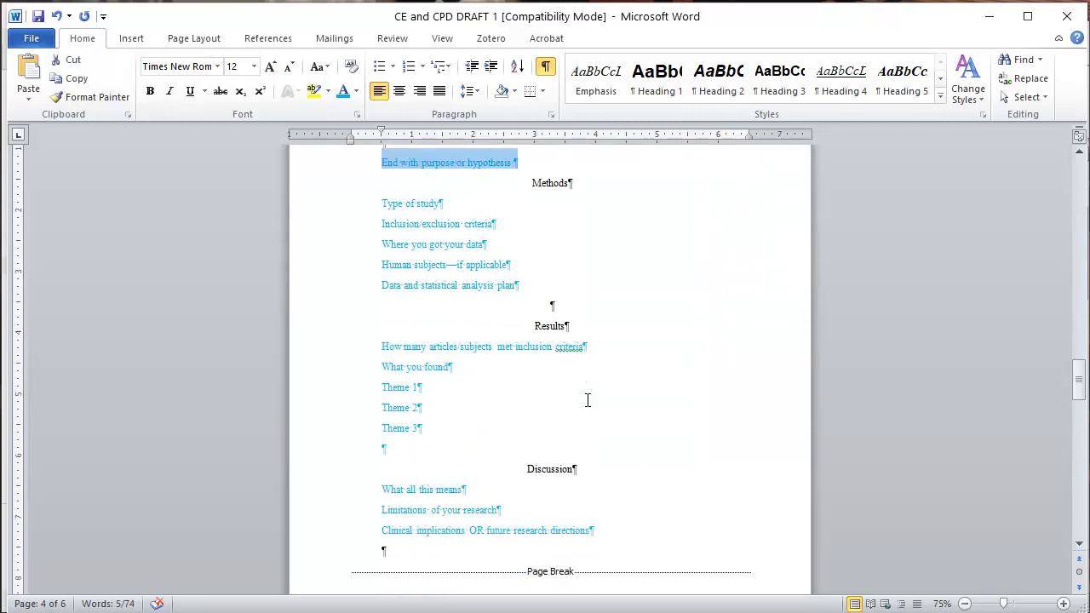